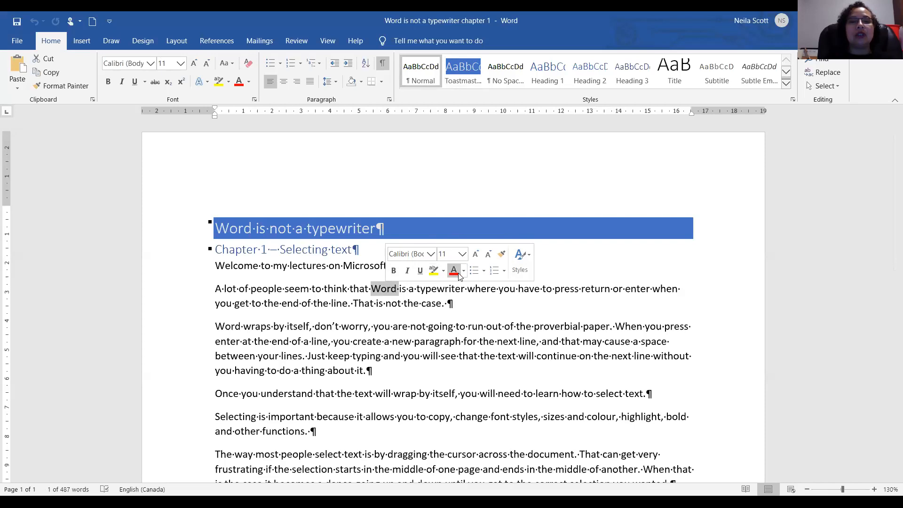
Colour the selected word "Word" red in the paragraph beginning "A lot of people seem to think".
left_click(454, 273)
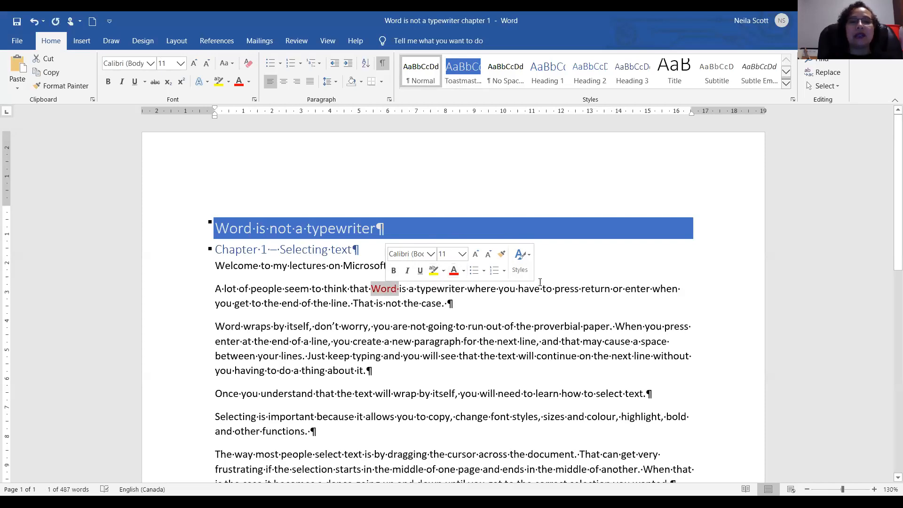
left_click(570, 267)
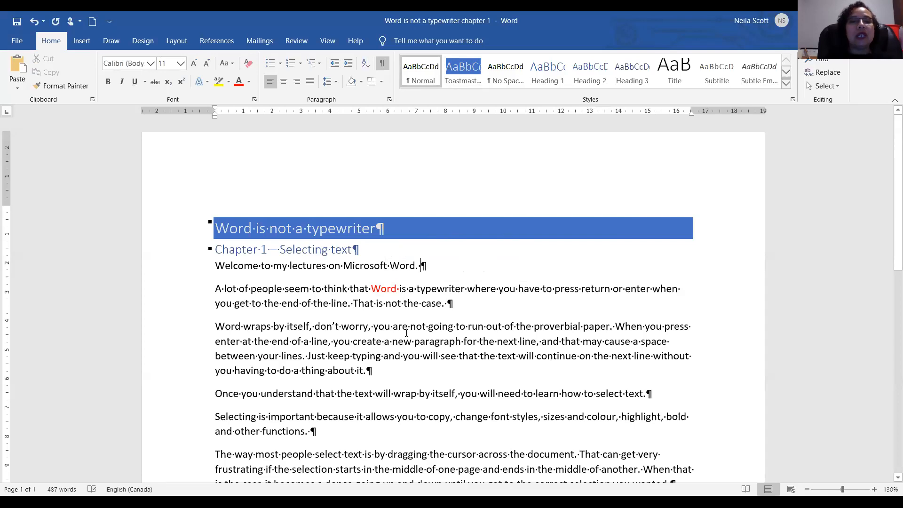
Underline the first line of the paragraph beginning "Word wraps by itself".
left_click(196, 333)
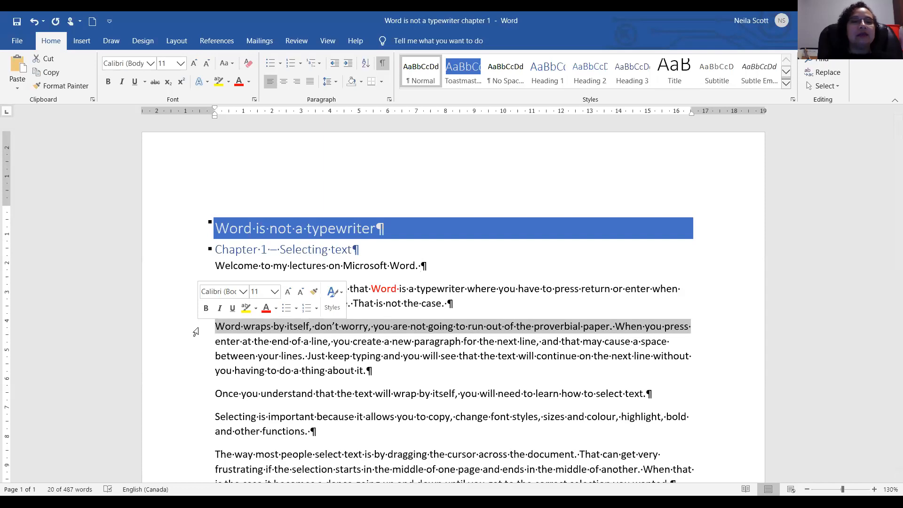
left_click(233, 308)
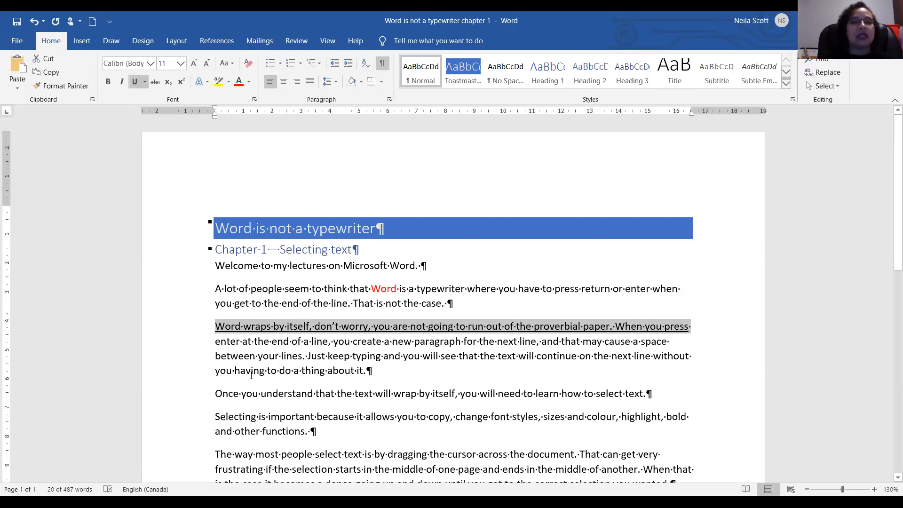
left_click(355, 355)
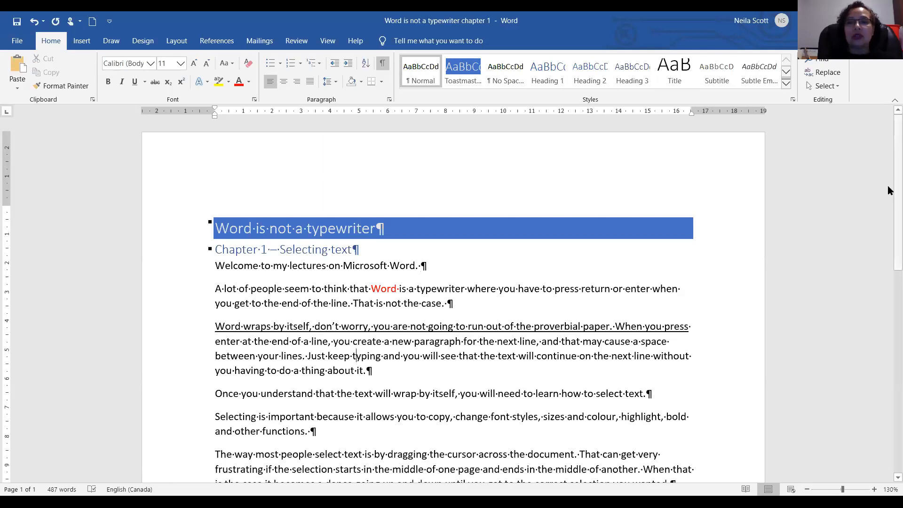
Centre the whole paragraph beginning "The way most people select text is by dragging".
scroll(889, 224, "down", 1)
scroll(889, 225, "down", 3)
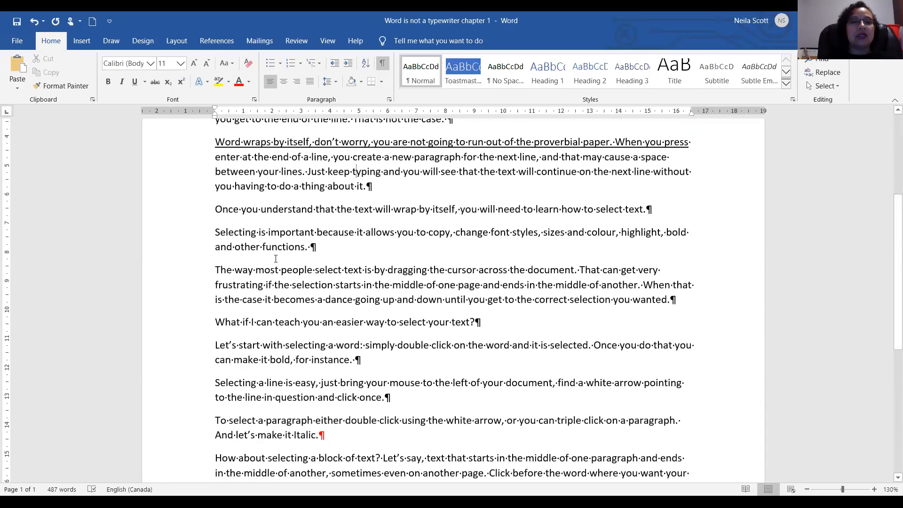
double_click(184, 289)
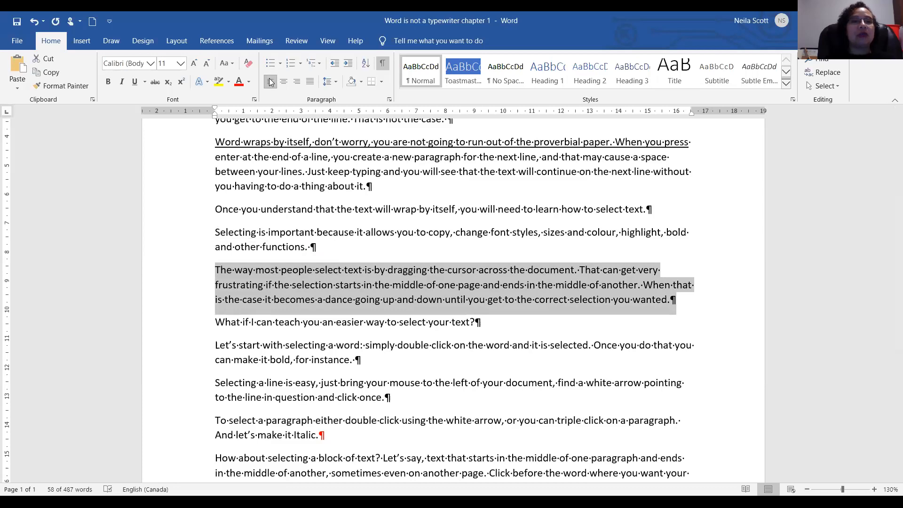
left_click(284, 83)
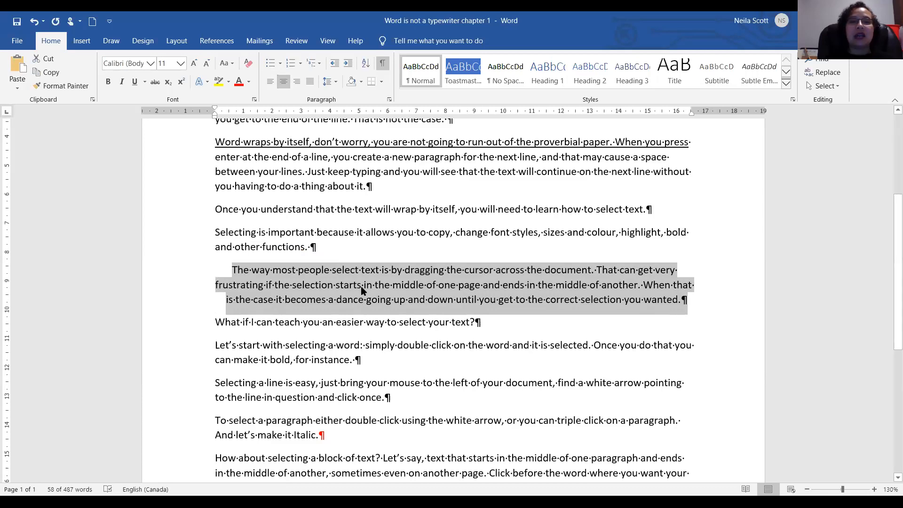
left_click(501, 331)
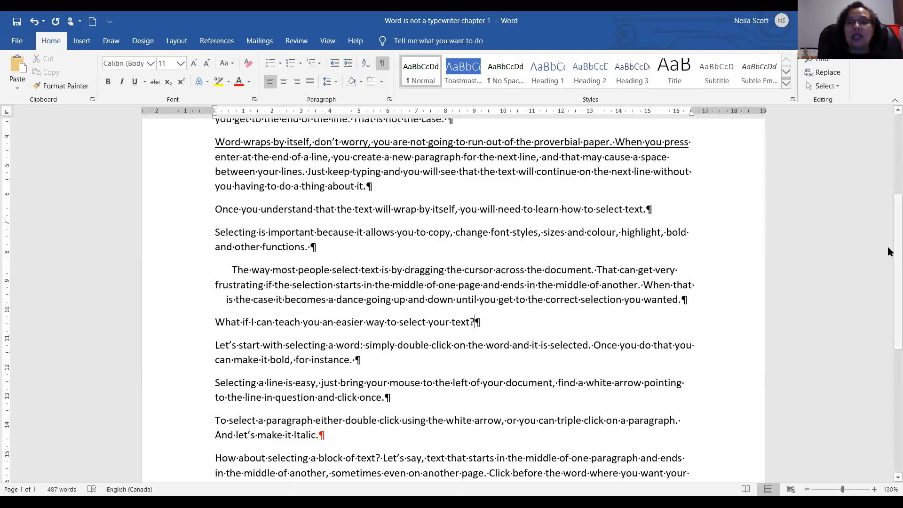
Select the text from "Once you understand" through "That concludes our Selecting Text session.".
scroll(888, 246, "up", 2)
scroll(887, 210, "down", 1)
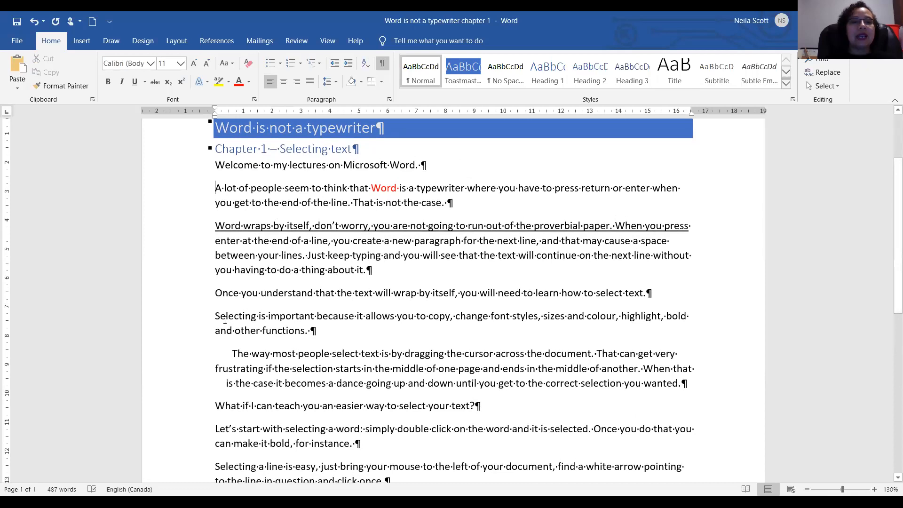
left_click(216, 293)
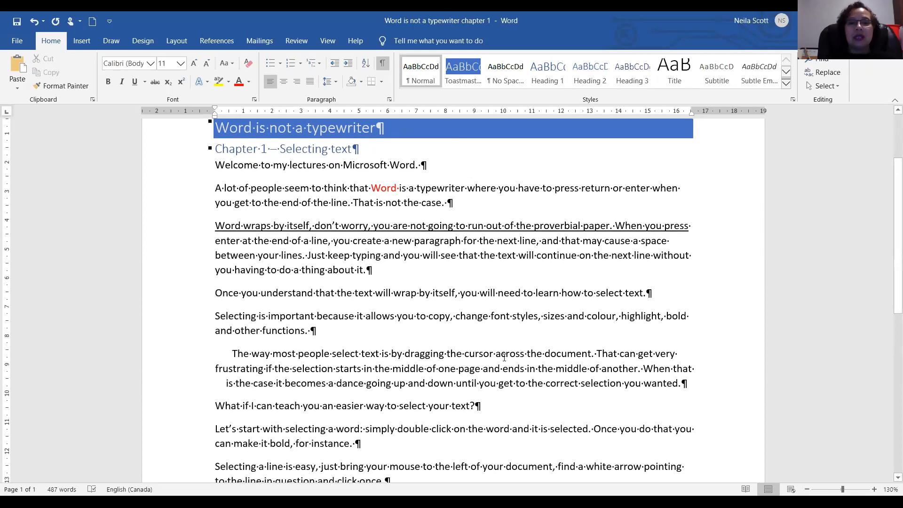
left_click_drag(889, 241, 888, 366)
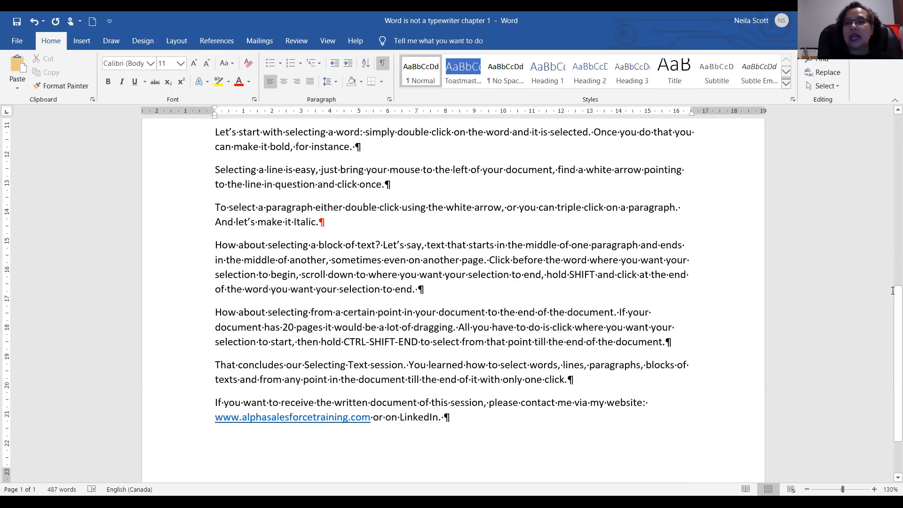
left_click_drag(887, 286, 887, 244)
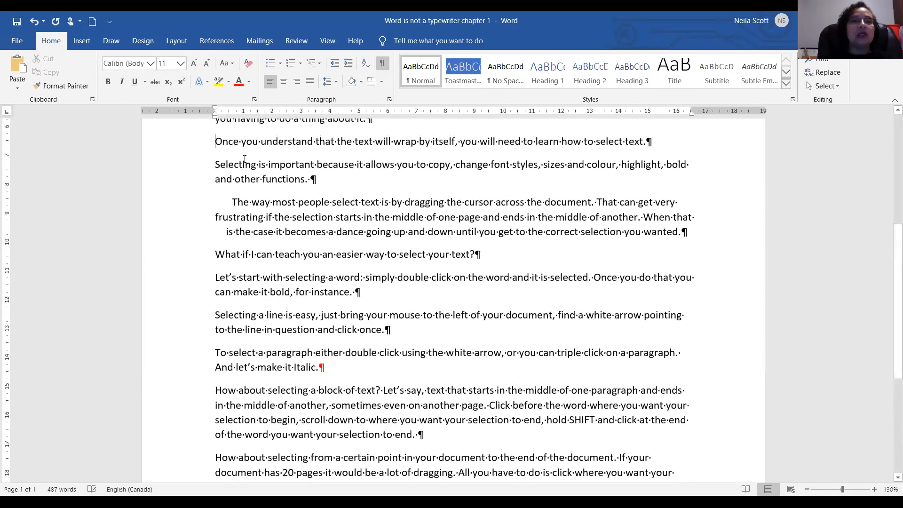
left_click_drag(265, 159, 409, 348)
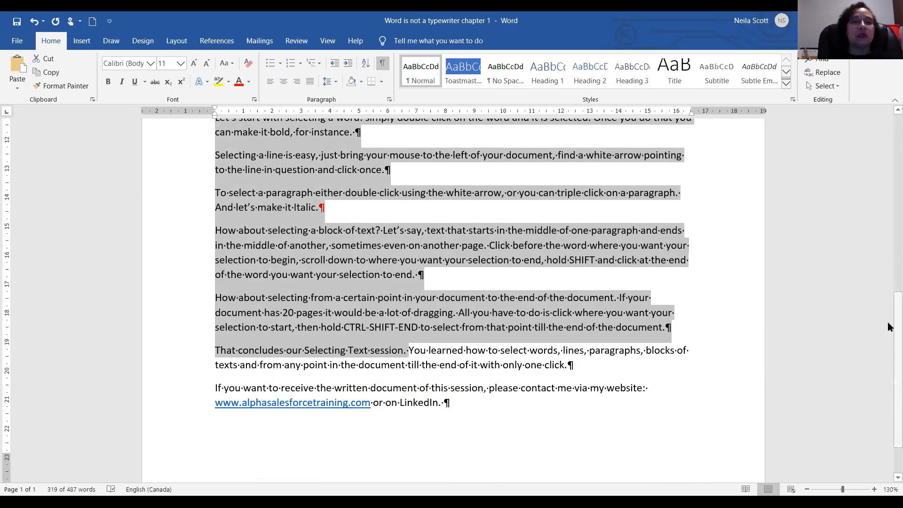
left_click_drag(889, 327, 889, 224)
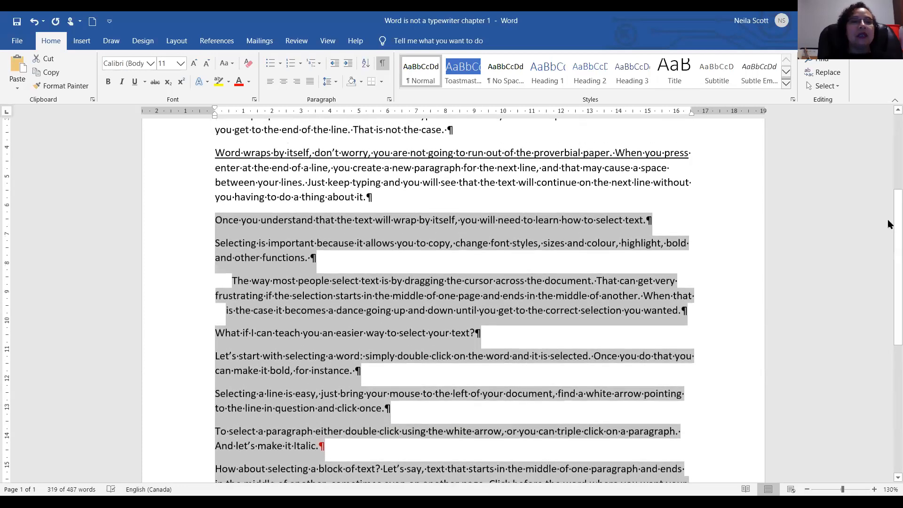
Make the block from "Once you understand" through "sometimes even on another page." bold.
left_click(213, 222)
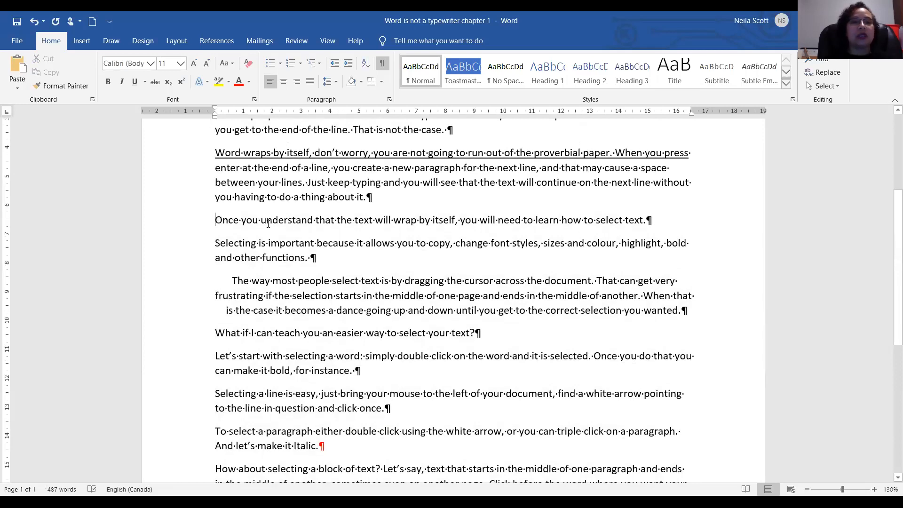
left_click_drag(888, 220, 888, 323)
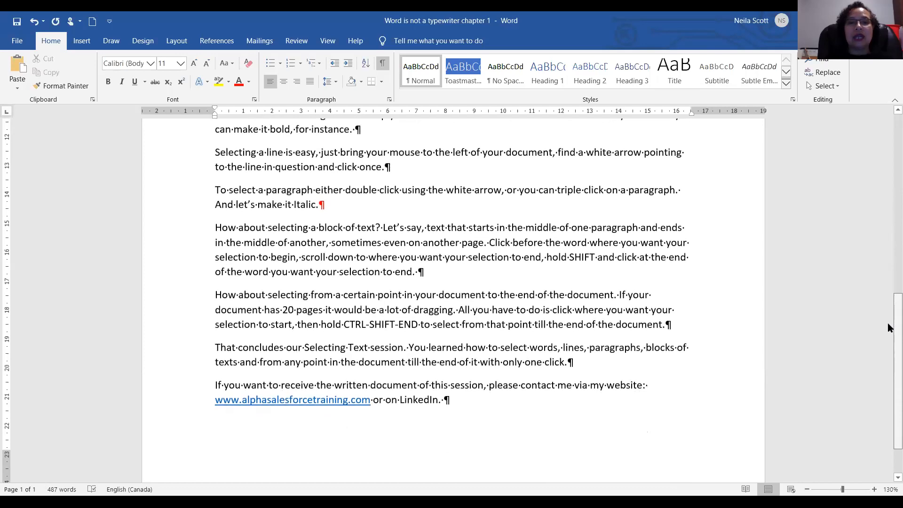
left_click(491, 243)
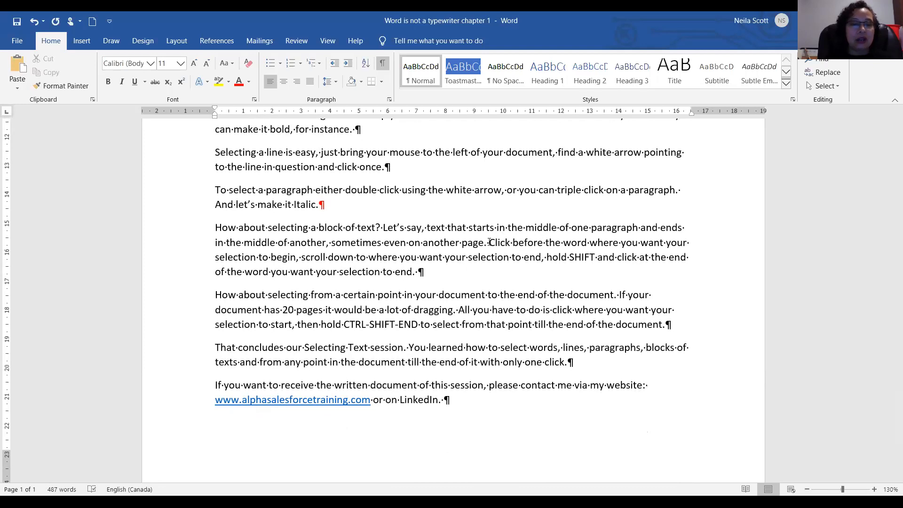
left_click(489, 242, "shift")
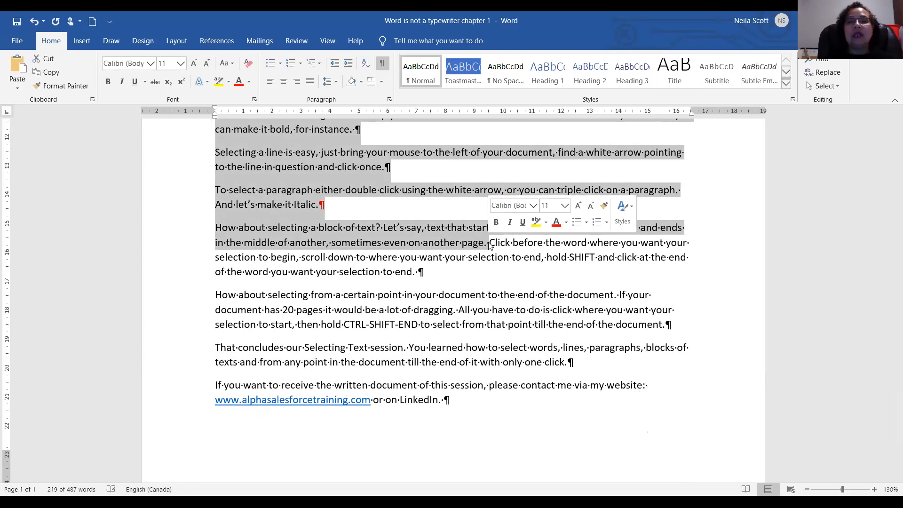
left_click(495, 223)
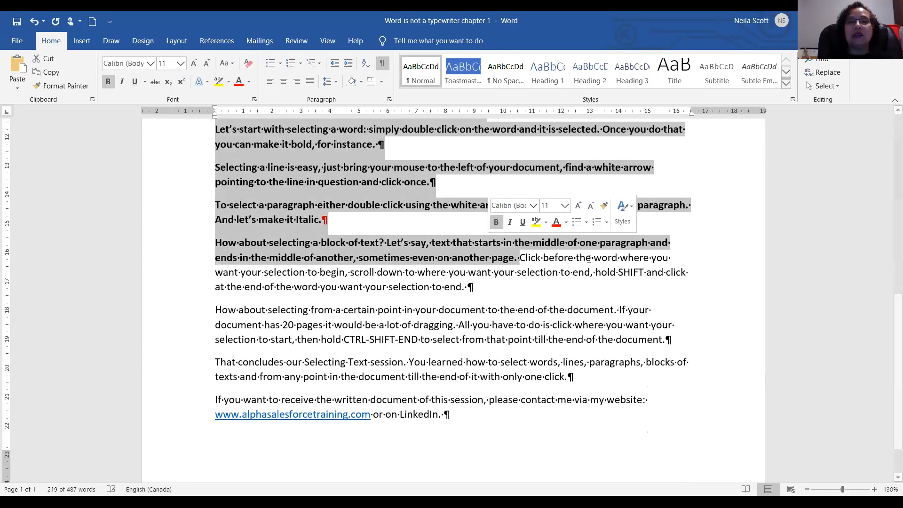
left_click_drag(889, 320, 889, 174)
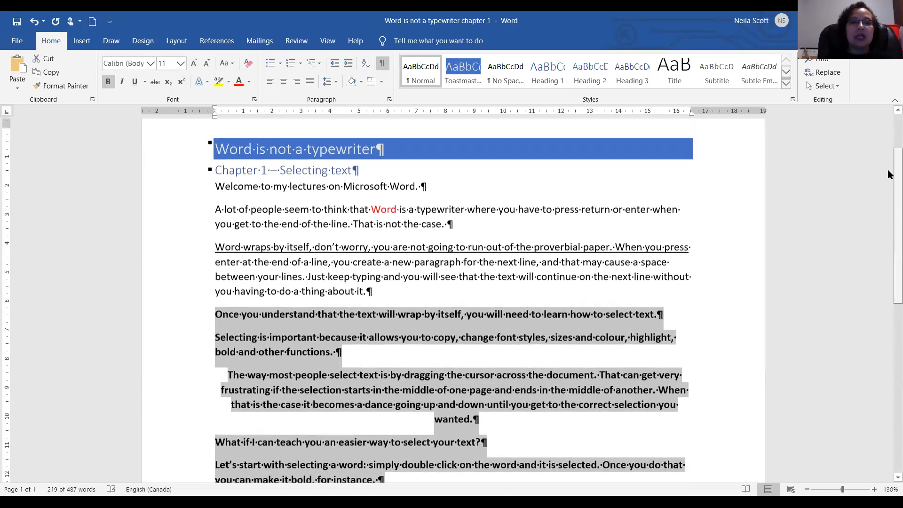
left_click(559, 249)
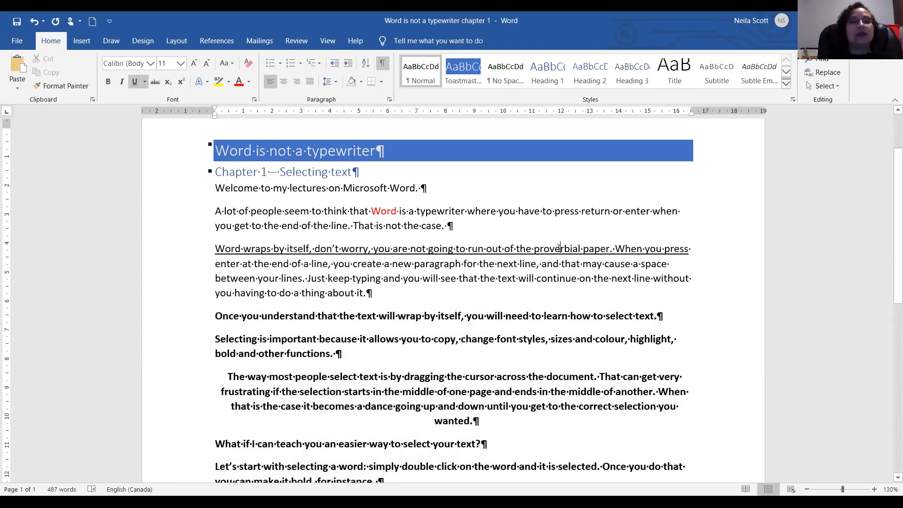
Select the text "CTRL-SHIFT-END" in the paragraph about selecting up to the end of the document.
left_click(216, 210)
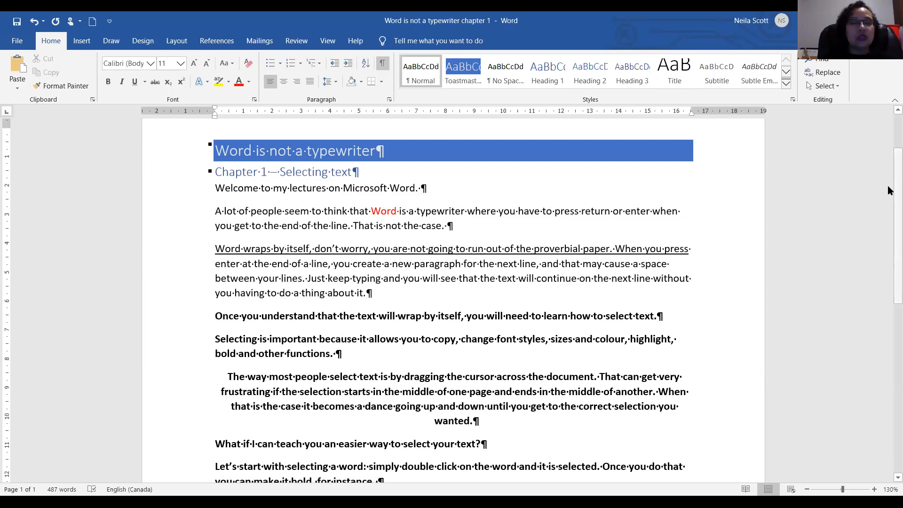
left_click_drag(889, 191, 887, 366)
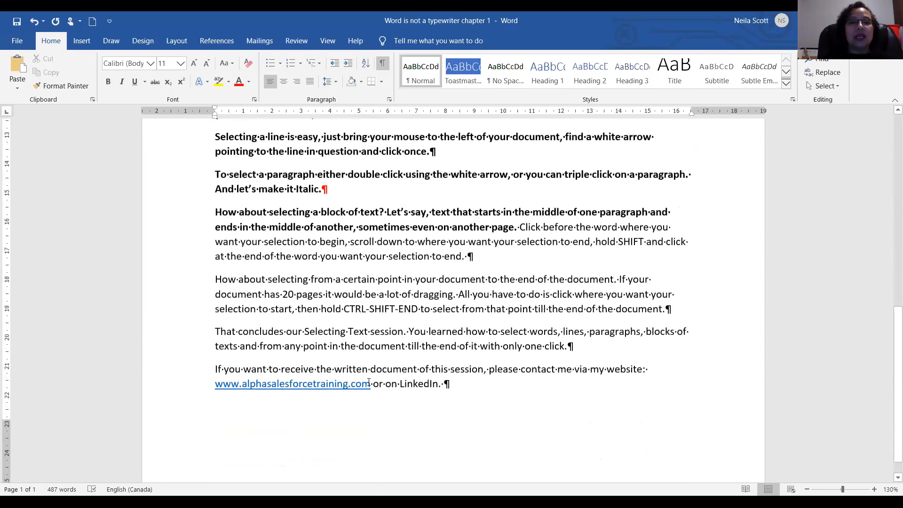
left_click_drag(345, 307, 413, 304)
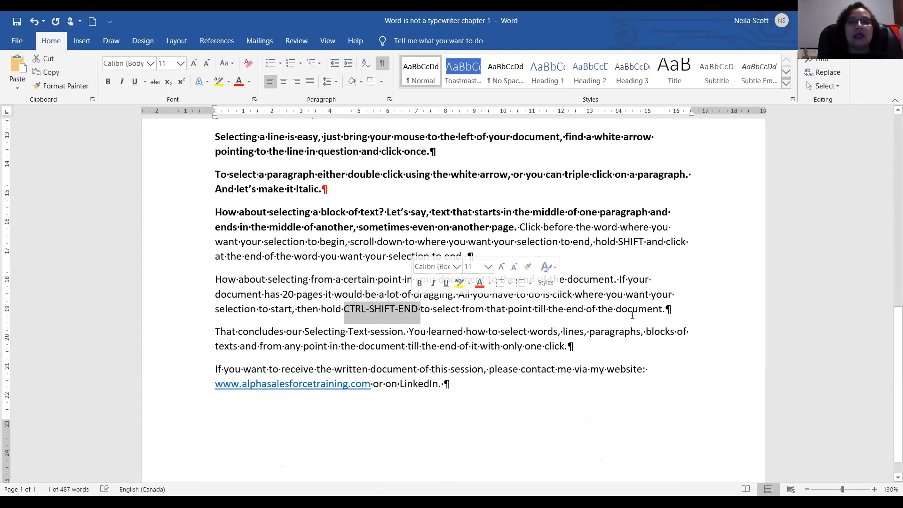
left_click_drag(887, 349, 887, 180)
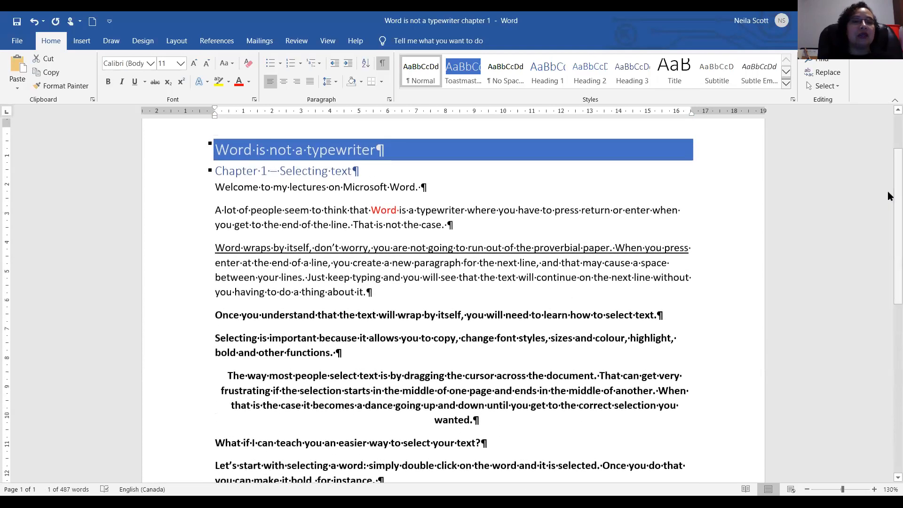
Change the font to Arial for all text from "A lot of people" to the end of the document.
left_click(217, 210)
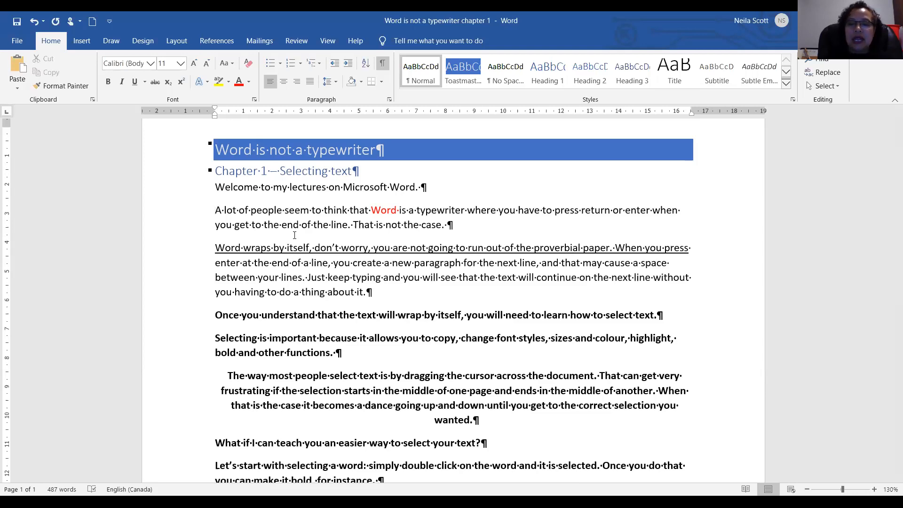
key("ctrl+shift+End")
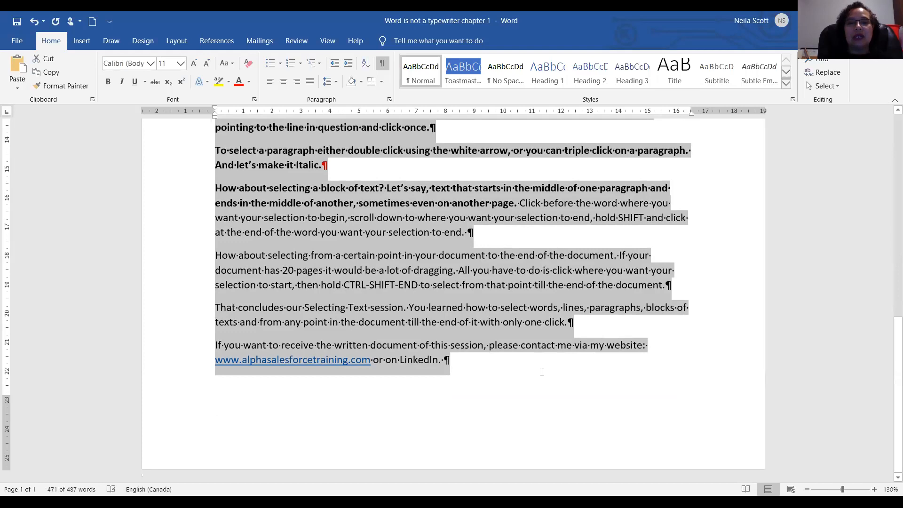
left_click_drag(888, 367, 887, 164)
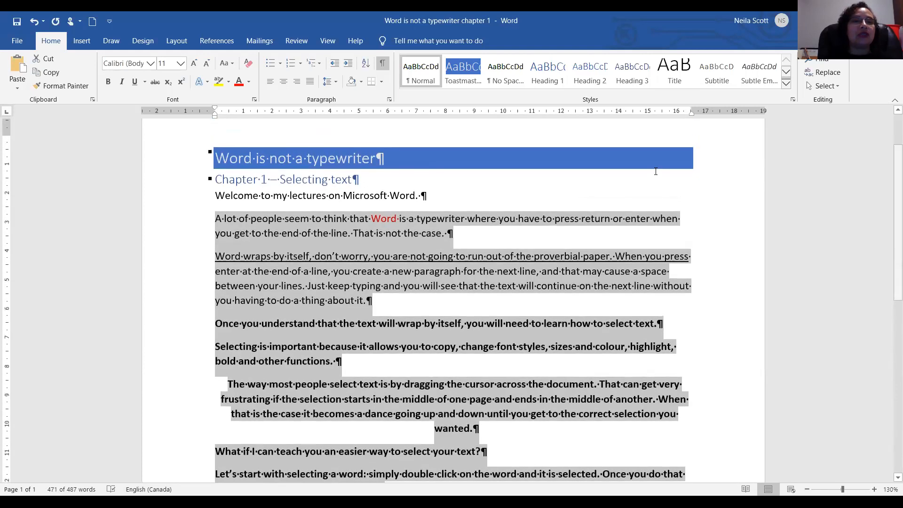
left_click(151, 65)
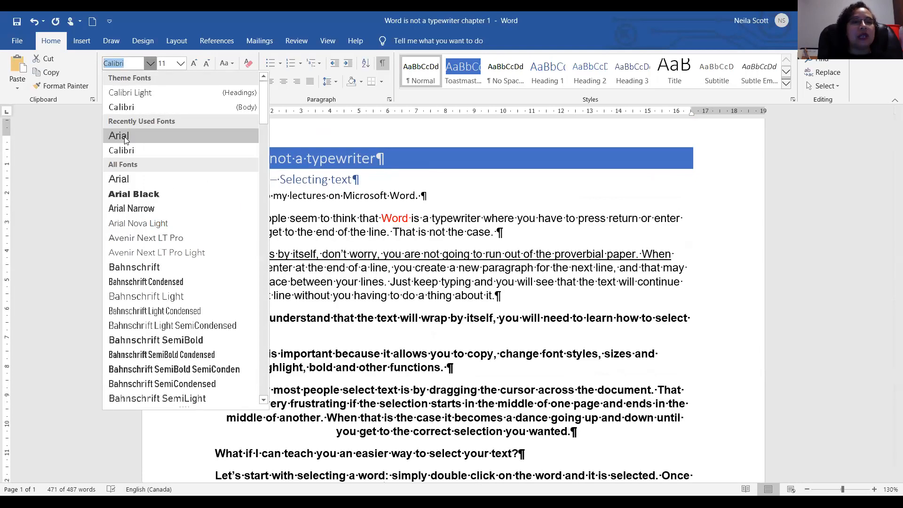
left_click(121, 136)
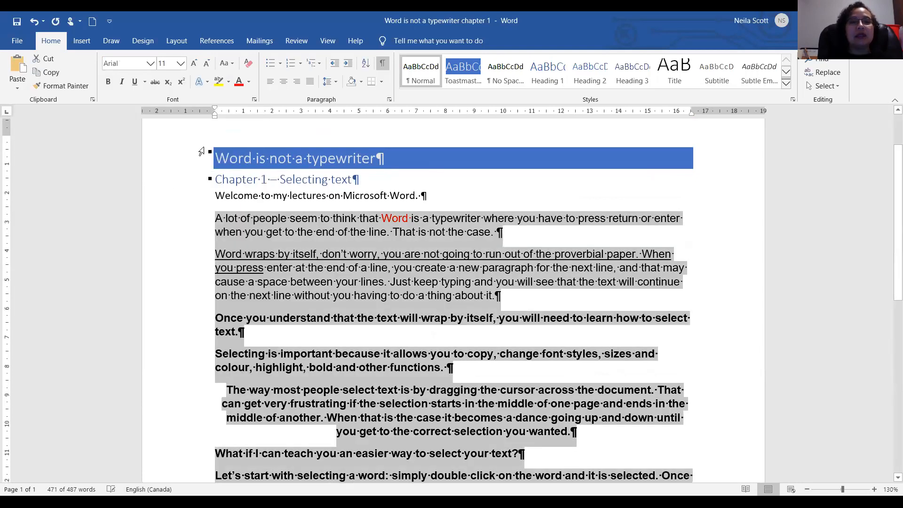
left_click(715, 288)
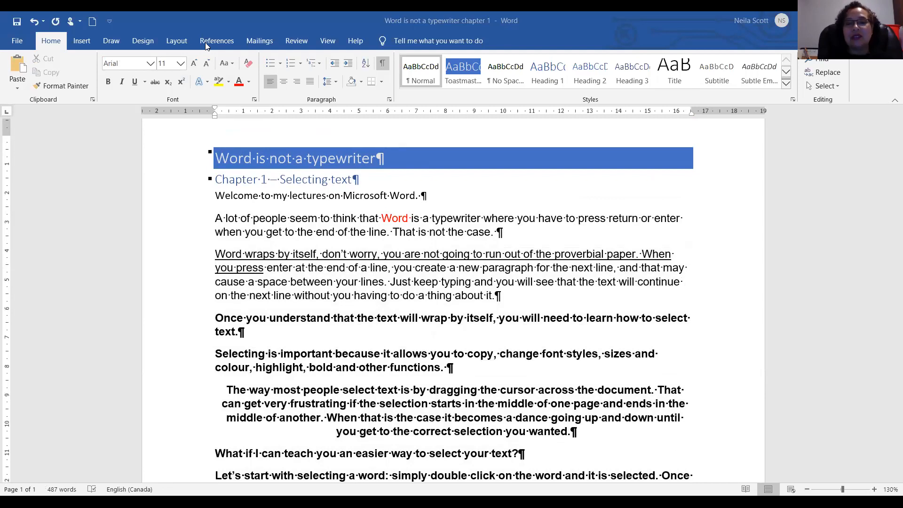
Switch to the "Word is not a typewriter" slide show and advance to the Conclusion slide.
key("F5")
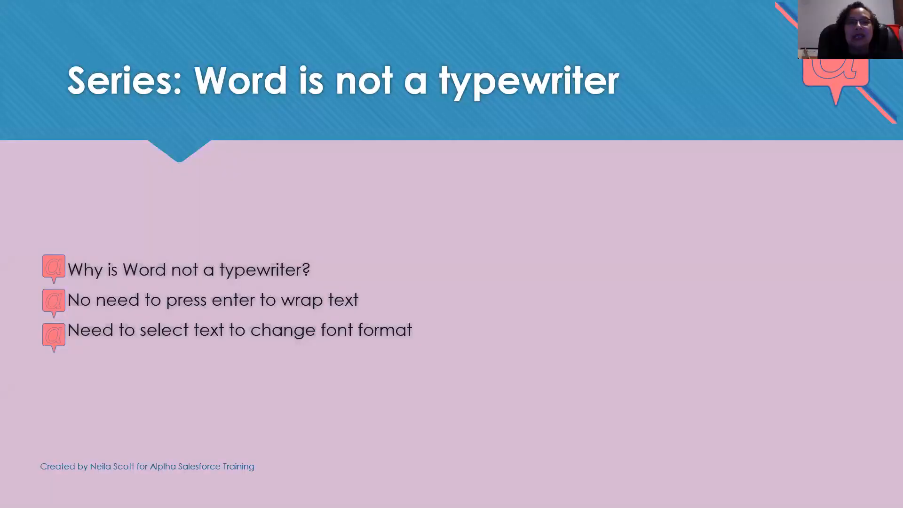
key("Right")
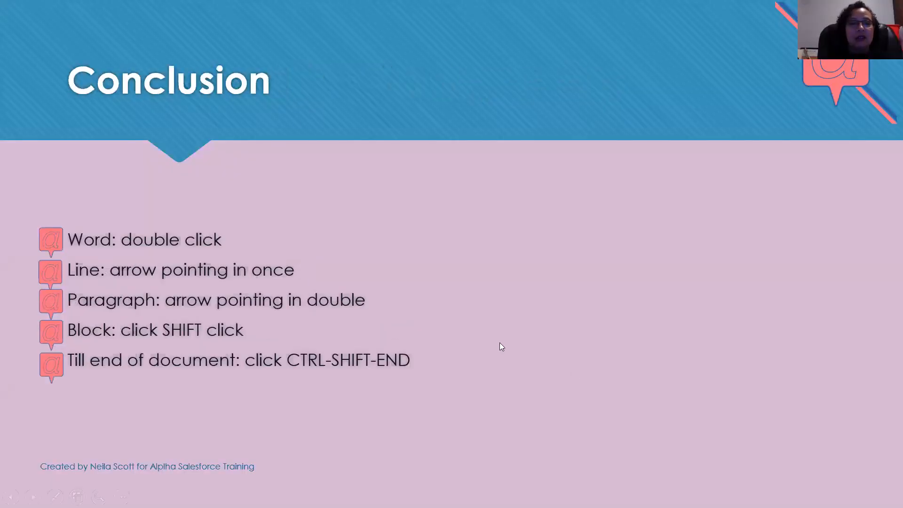